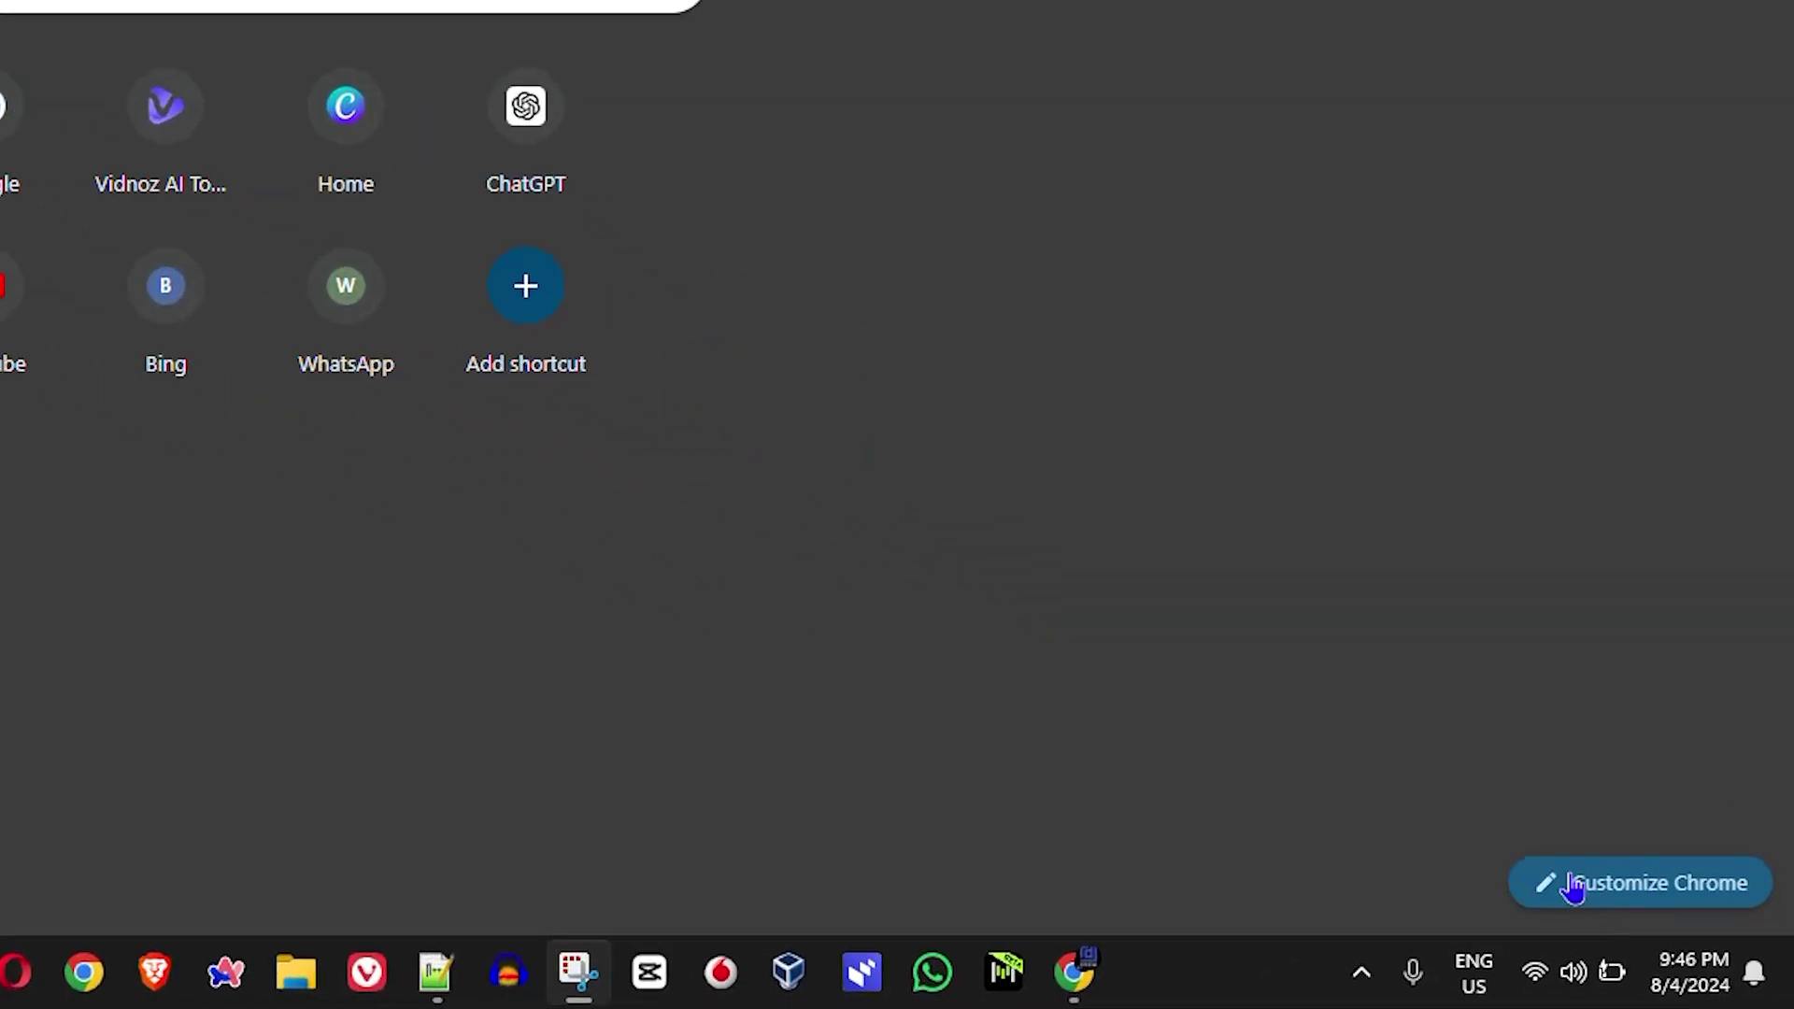
- In Customize Chrome, turn Show shortcuts off and back on, keeping My shortcuts selected
left_click(1594, 866)
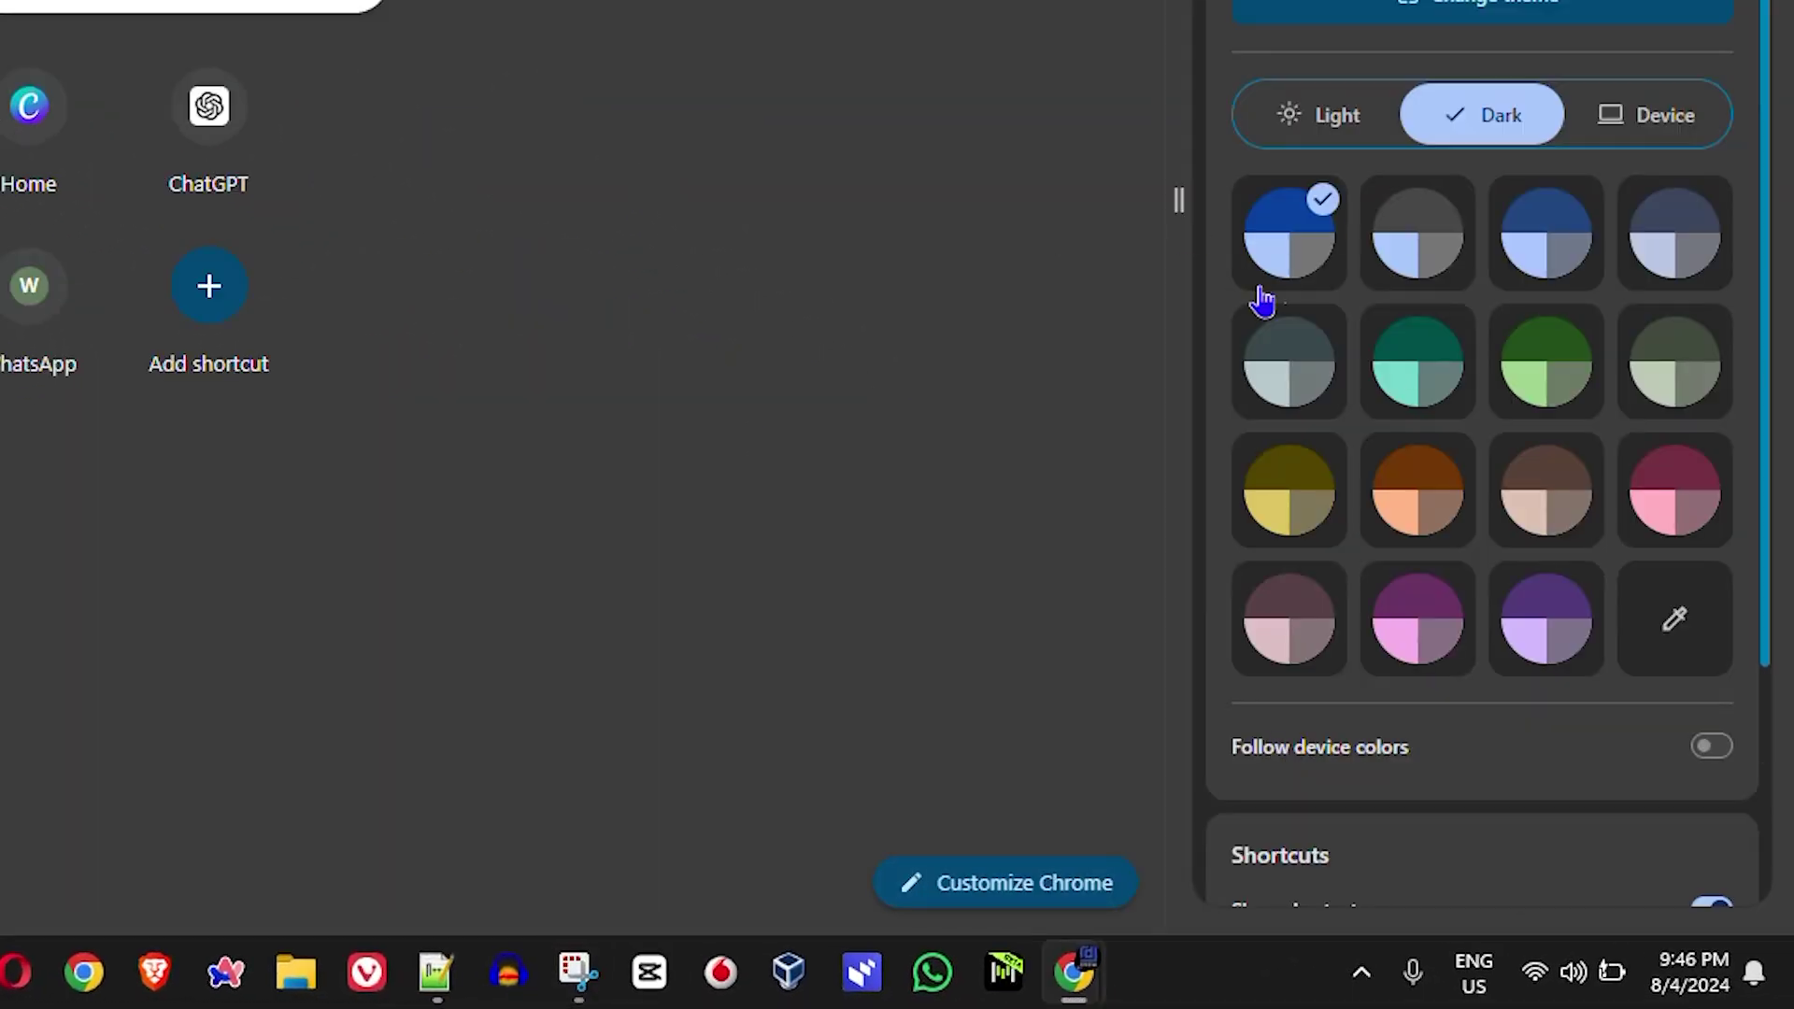
scroll(1550, 300, "down", 2)
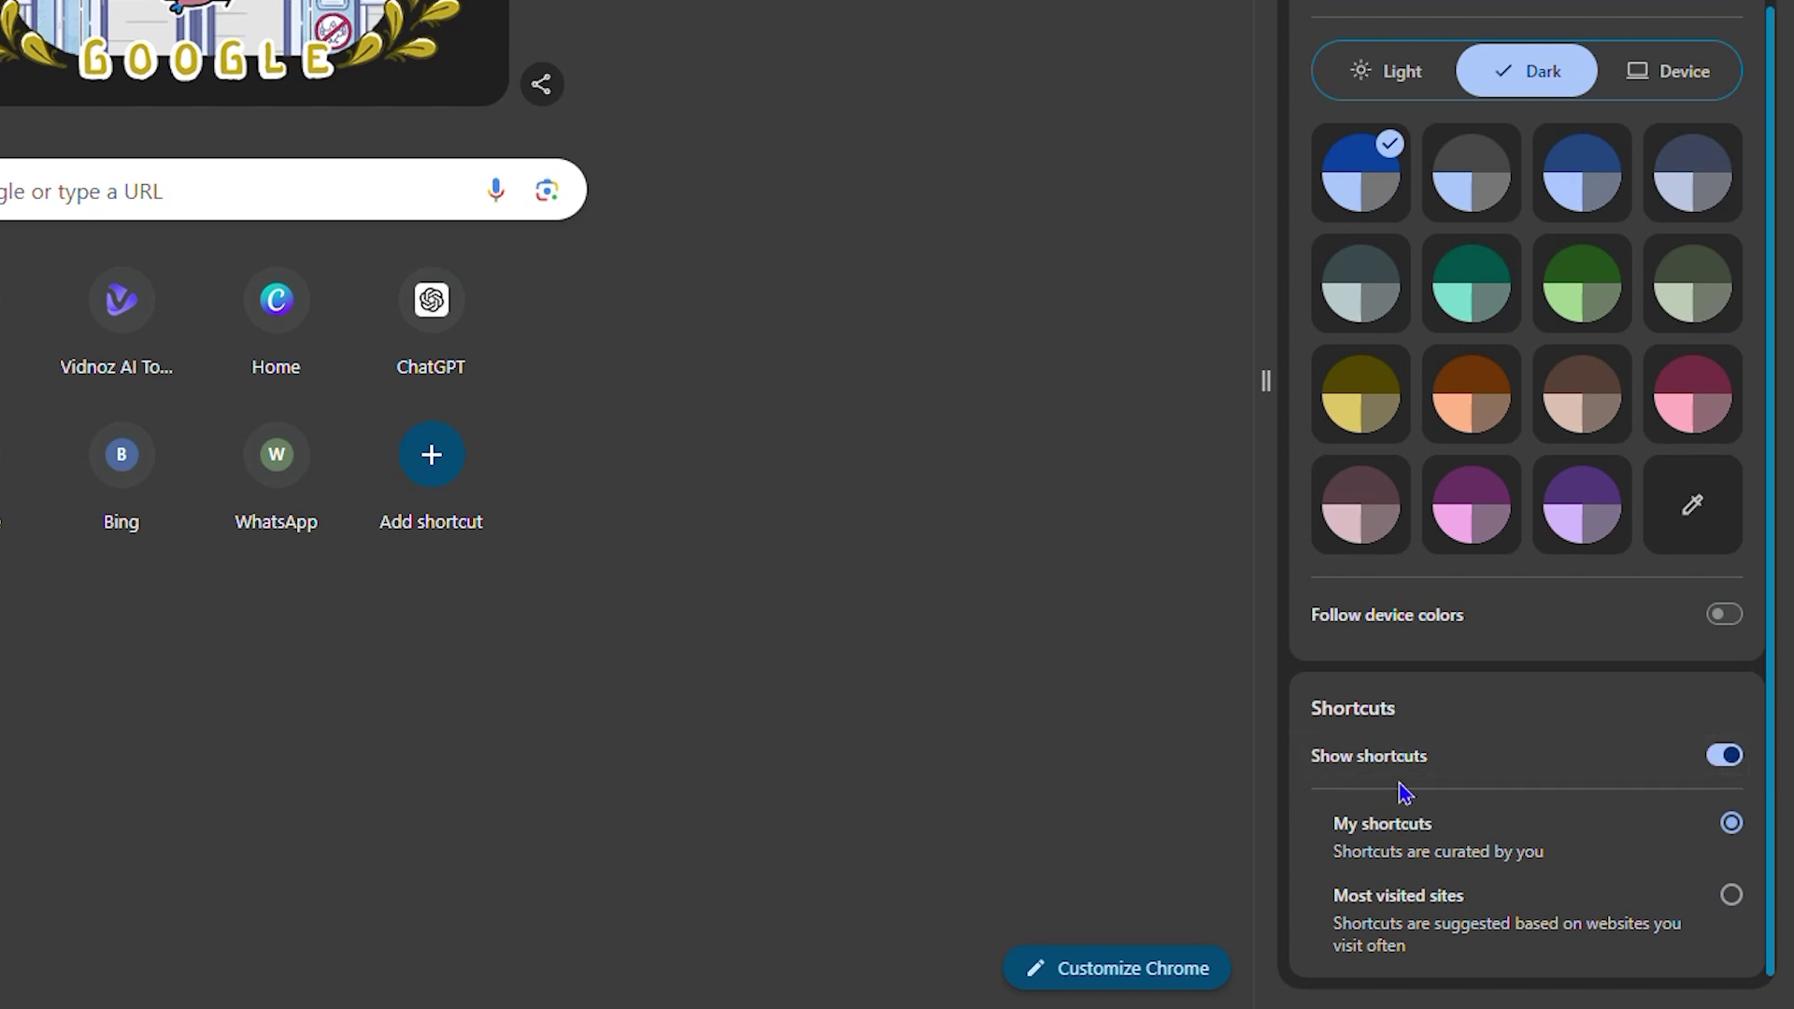
left_click(1722, 759)
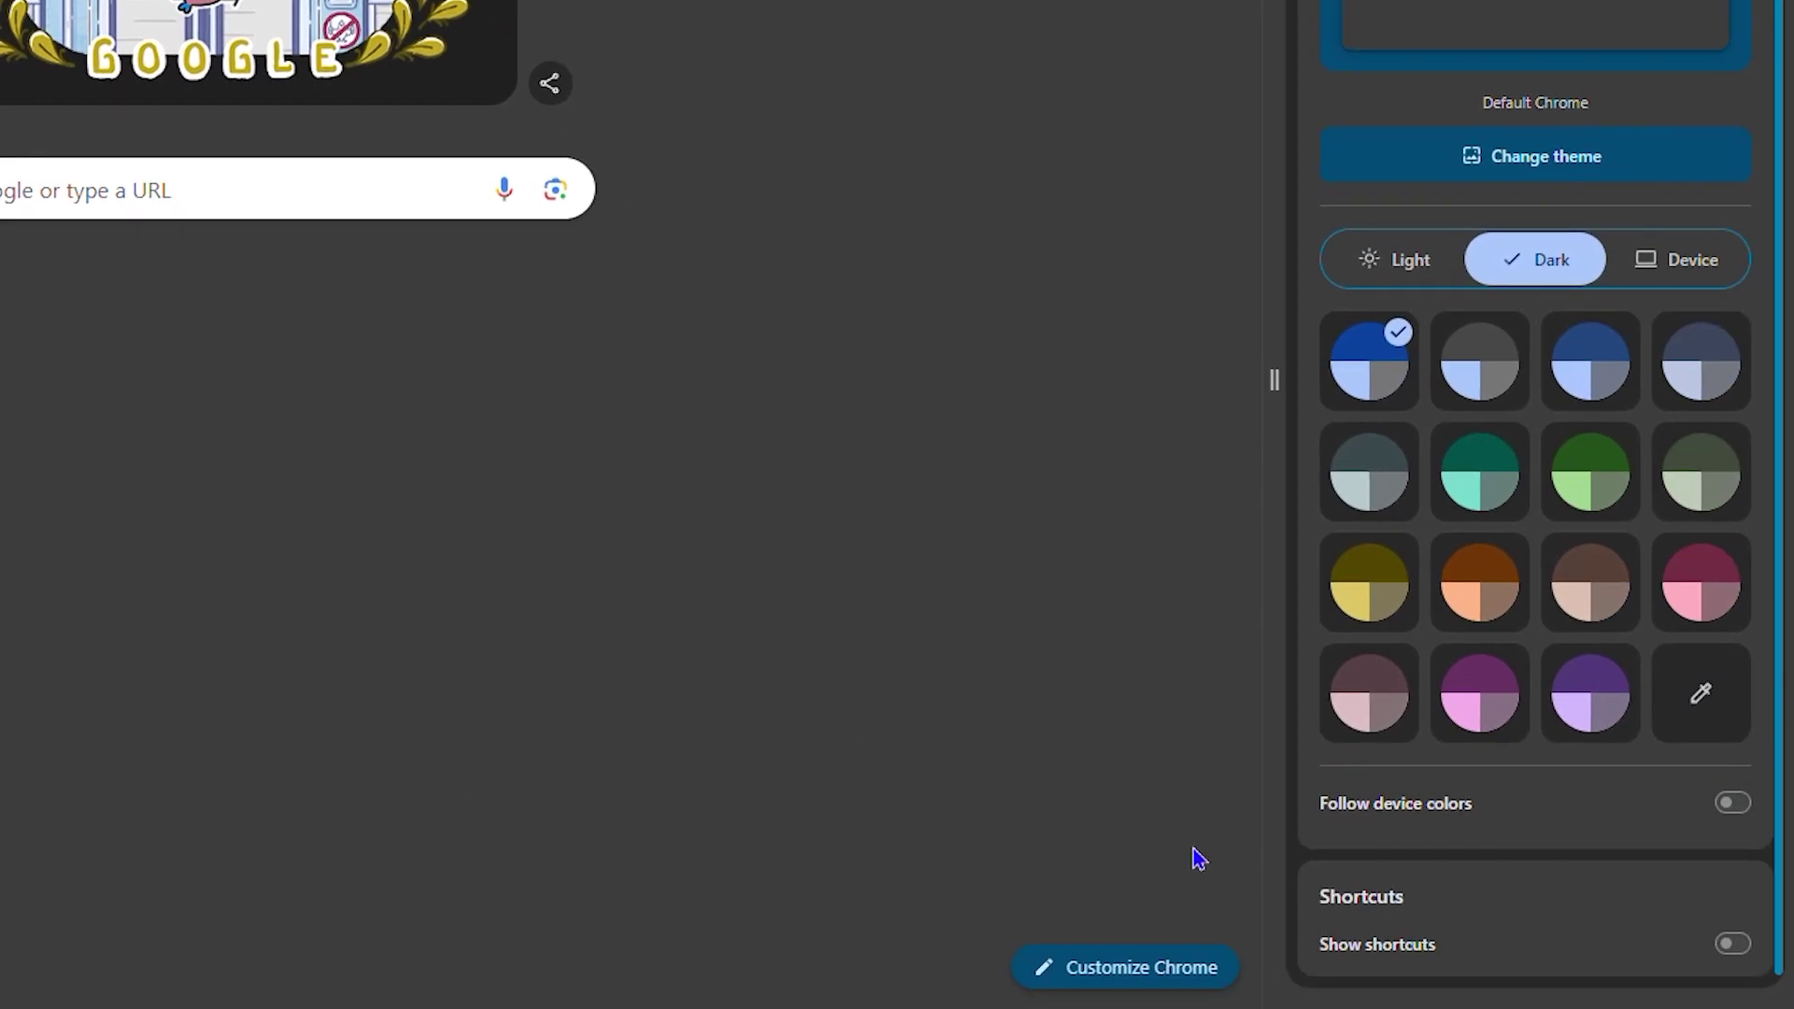
left_click(1733, 943)
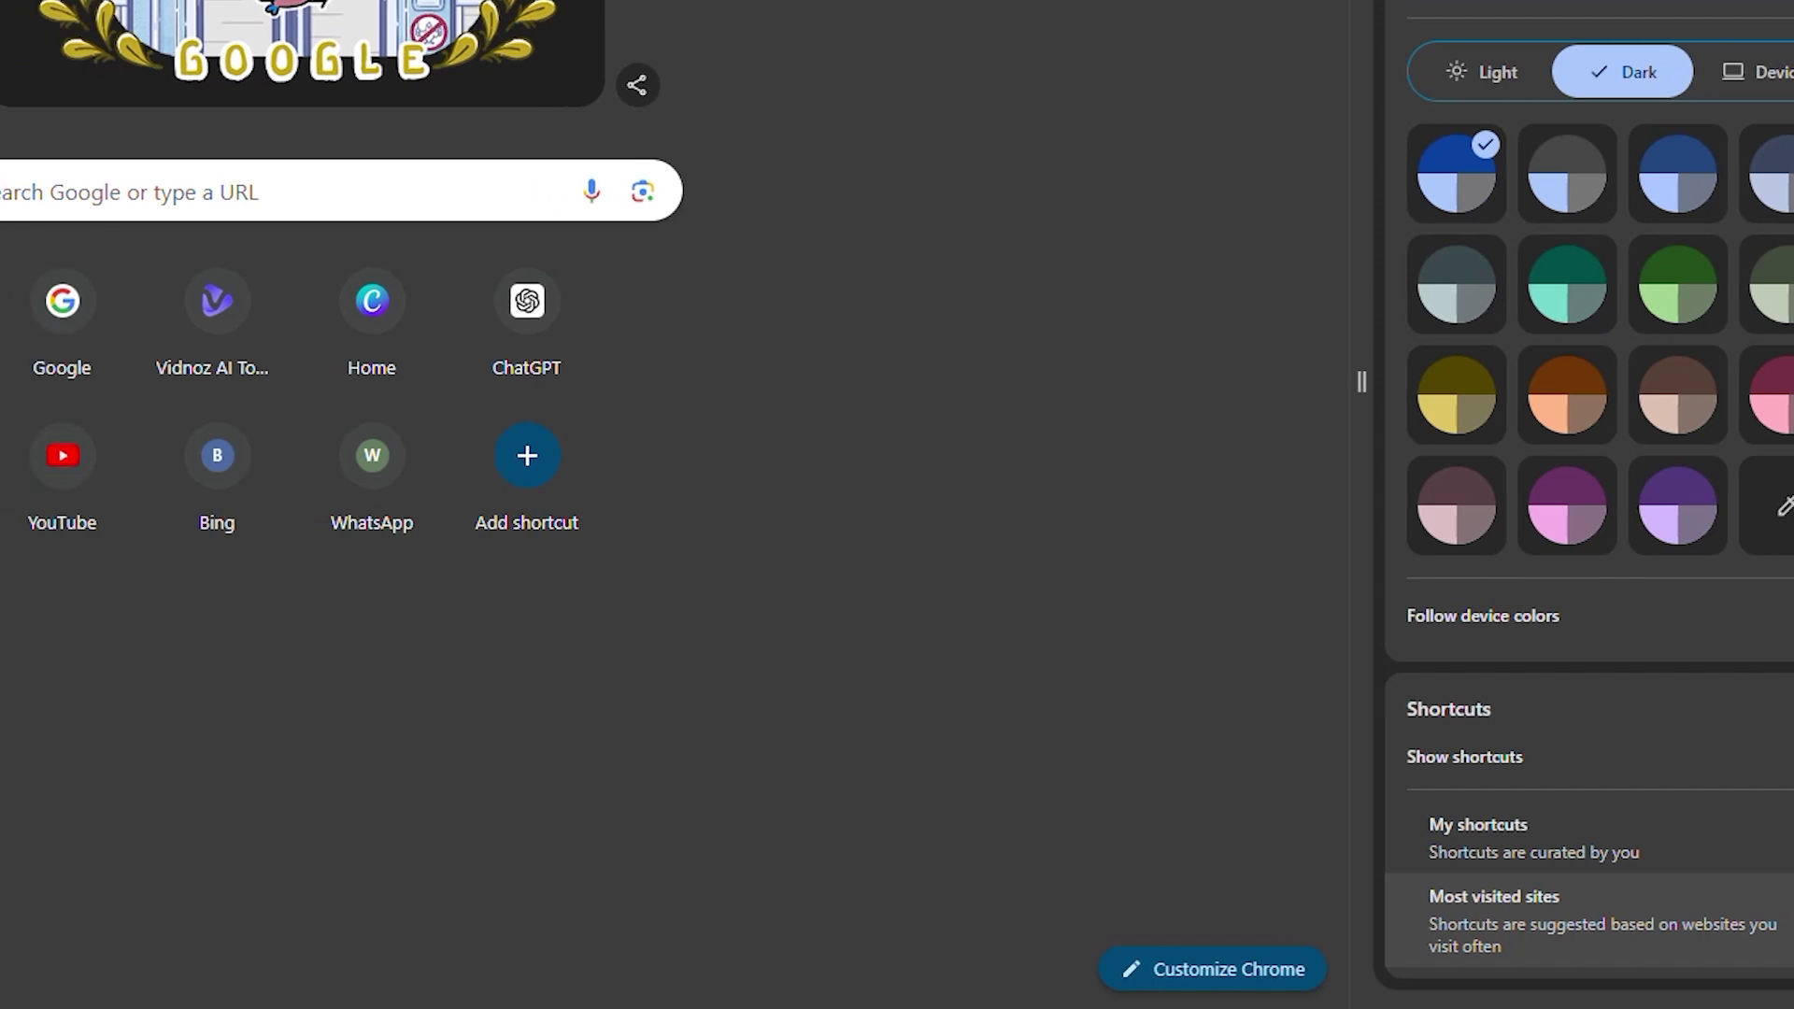
- Switch shortcuts to Most visited sites and back to My shortcuts, then start a new shortcut
left_click(1599, 919)
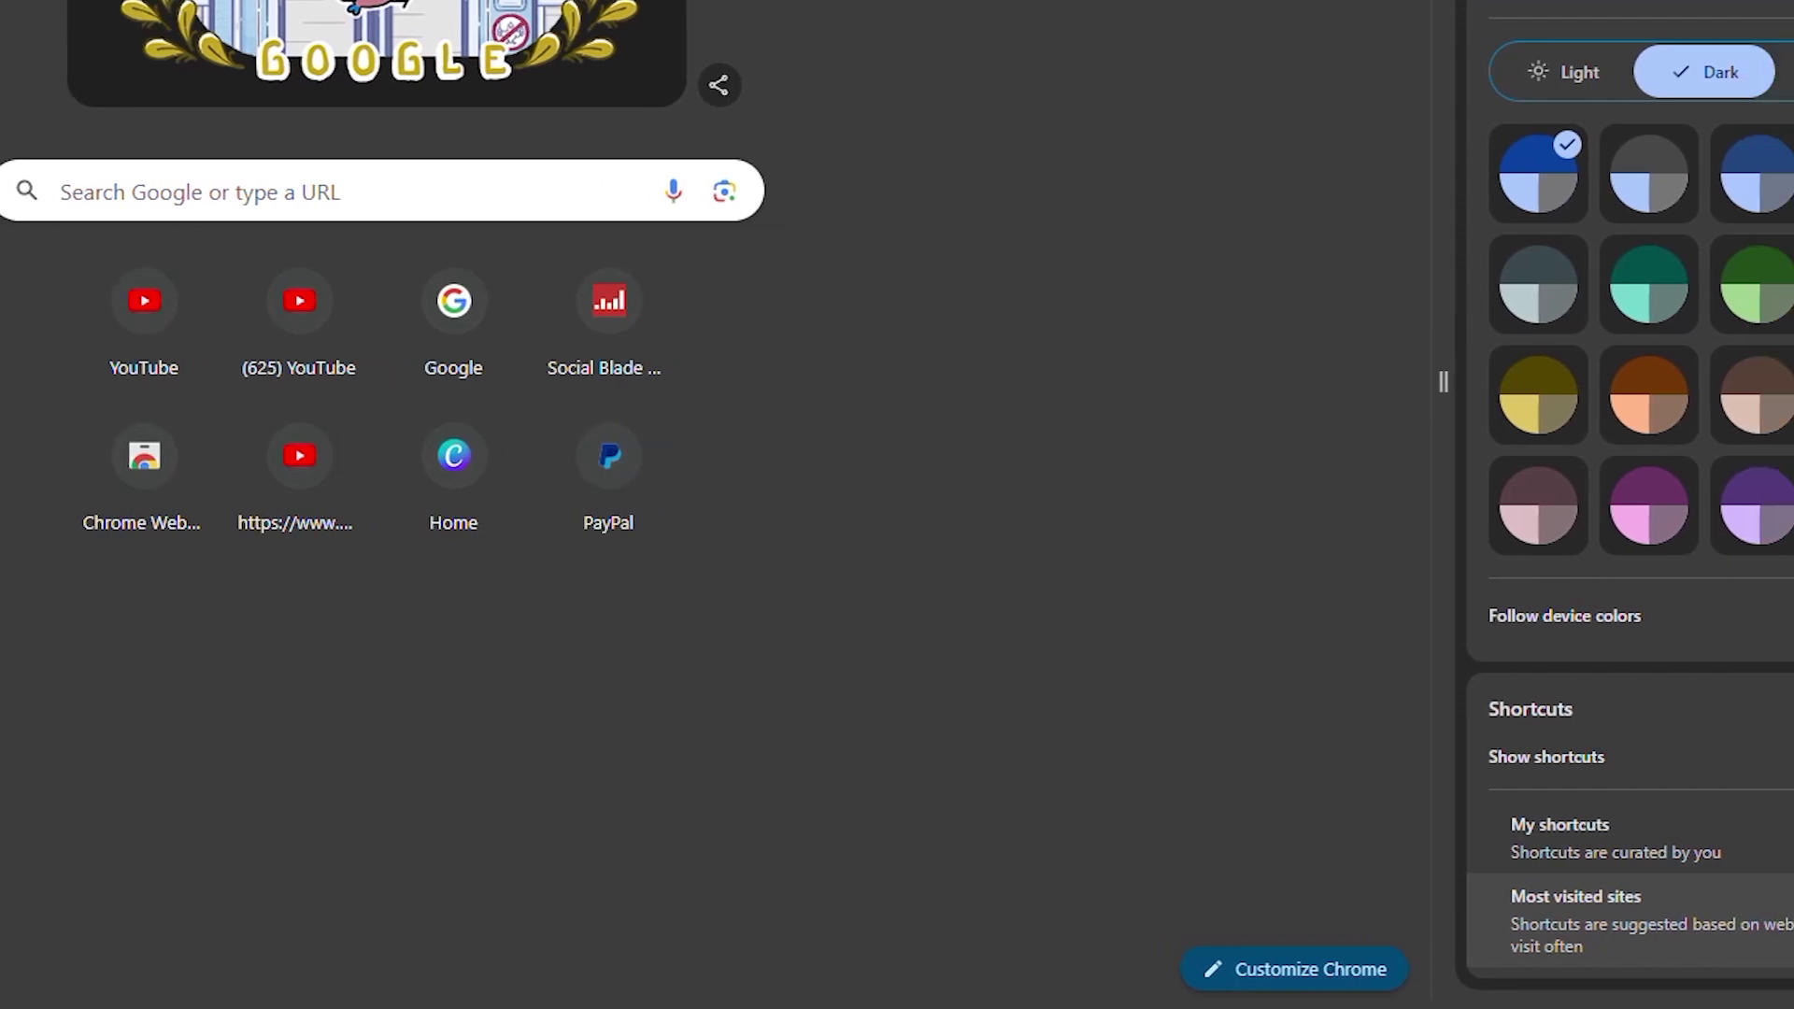
left_click(1612, 838)
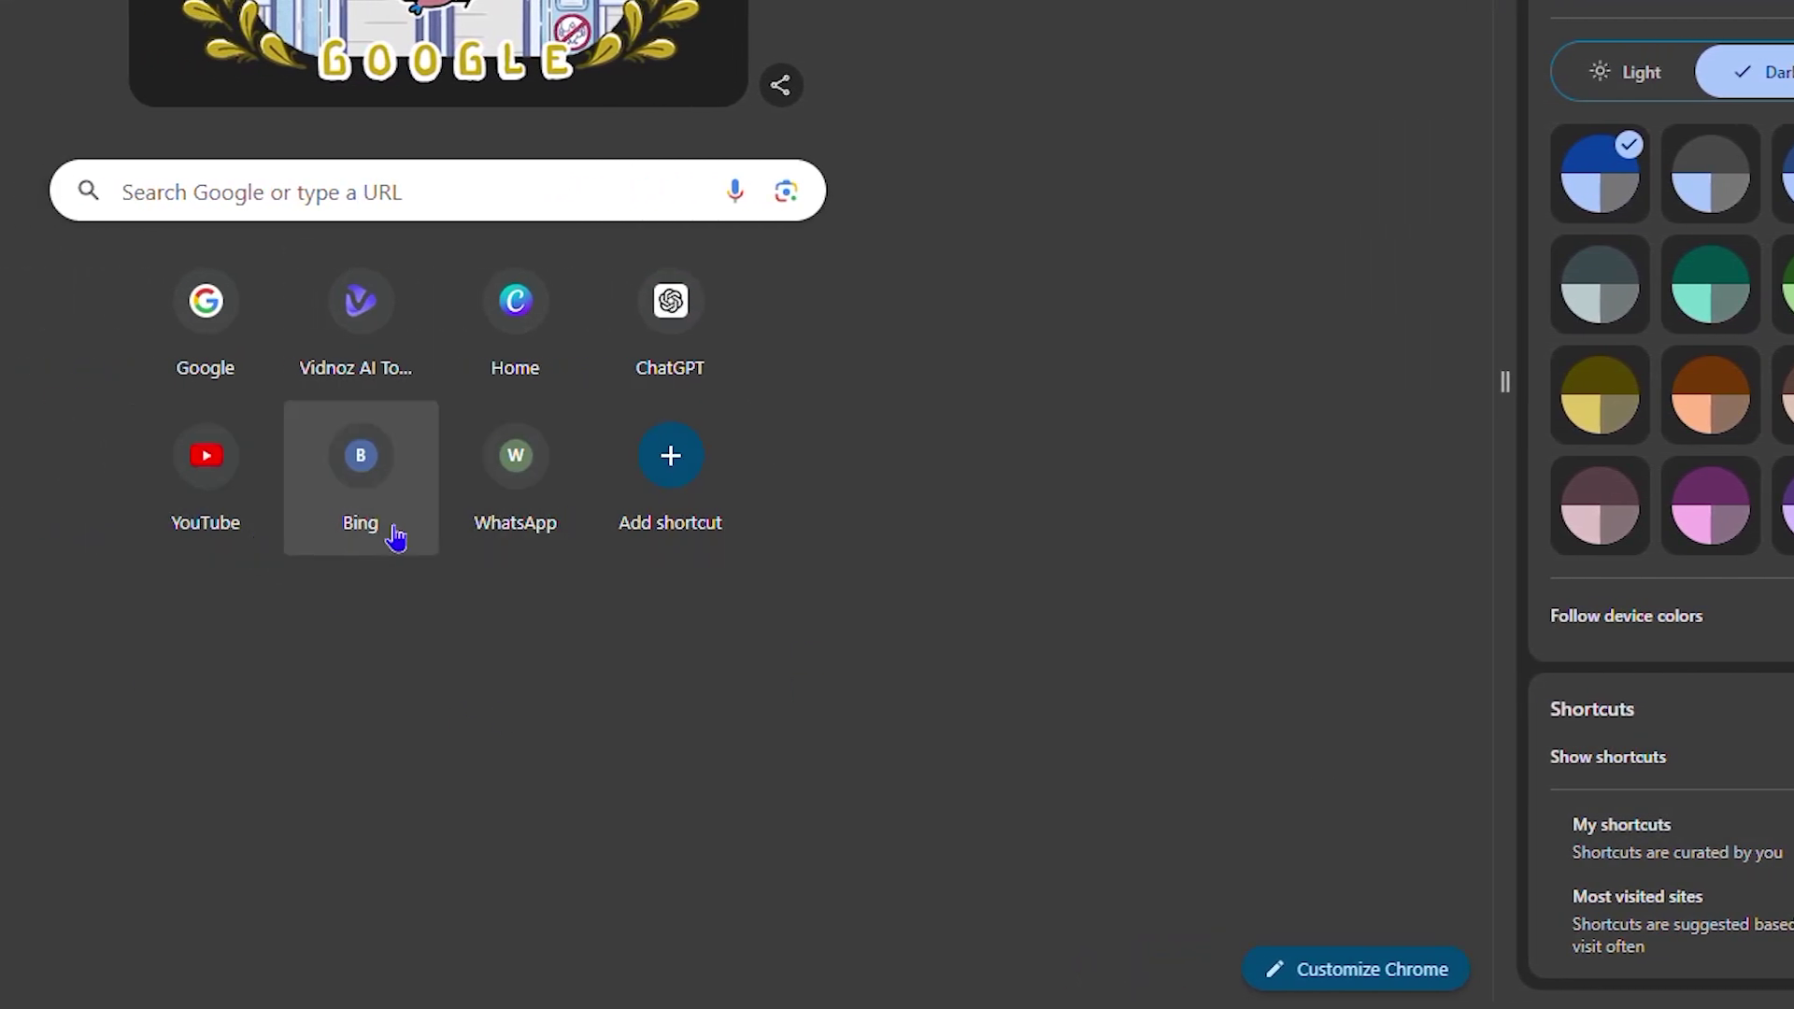
left_click(1106, 682)
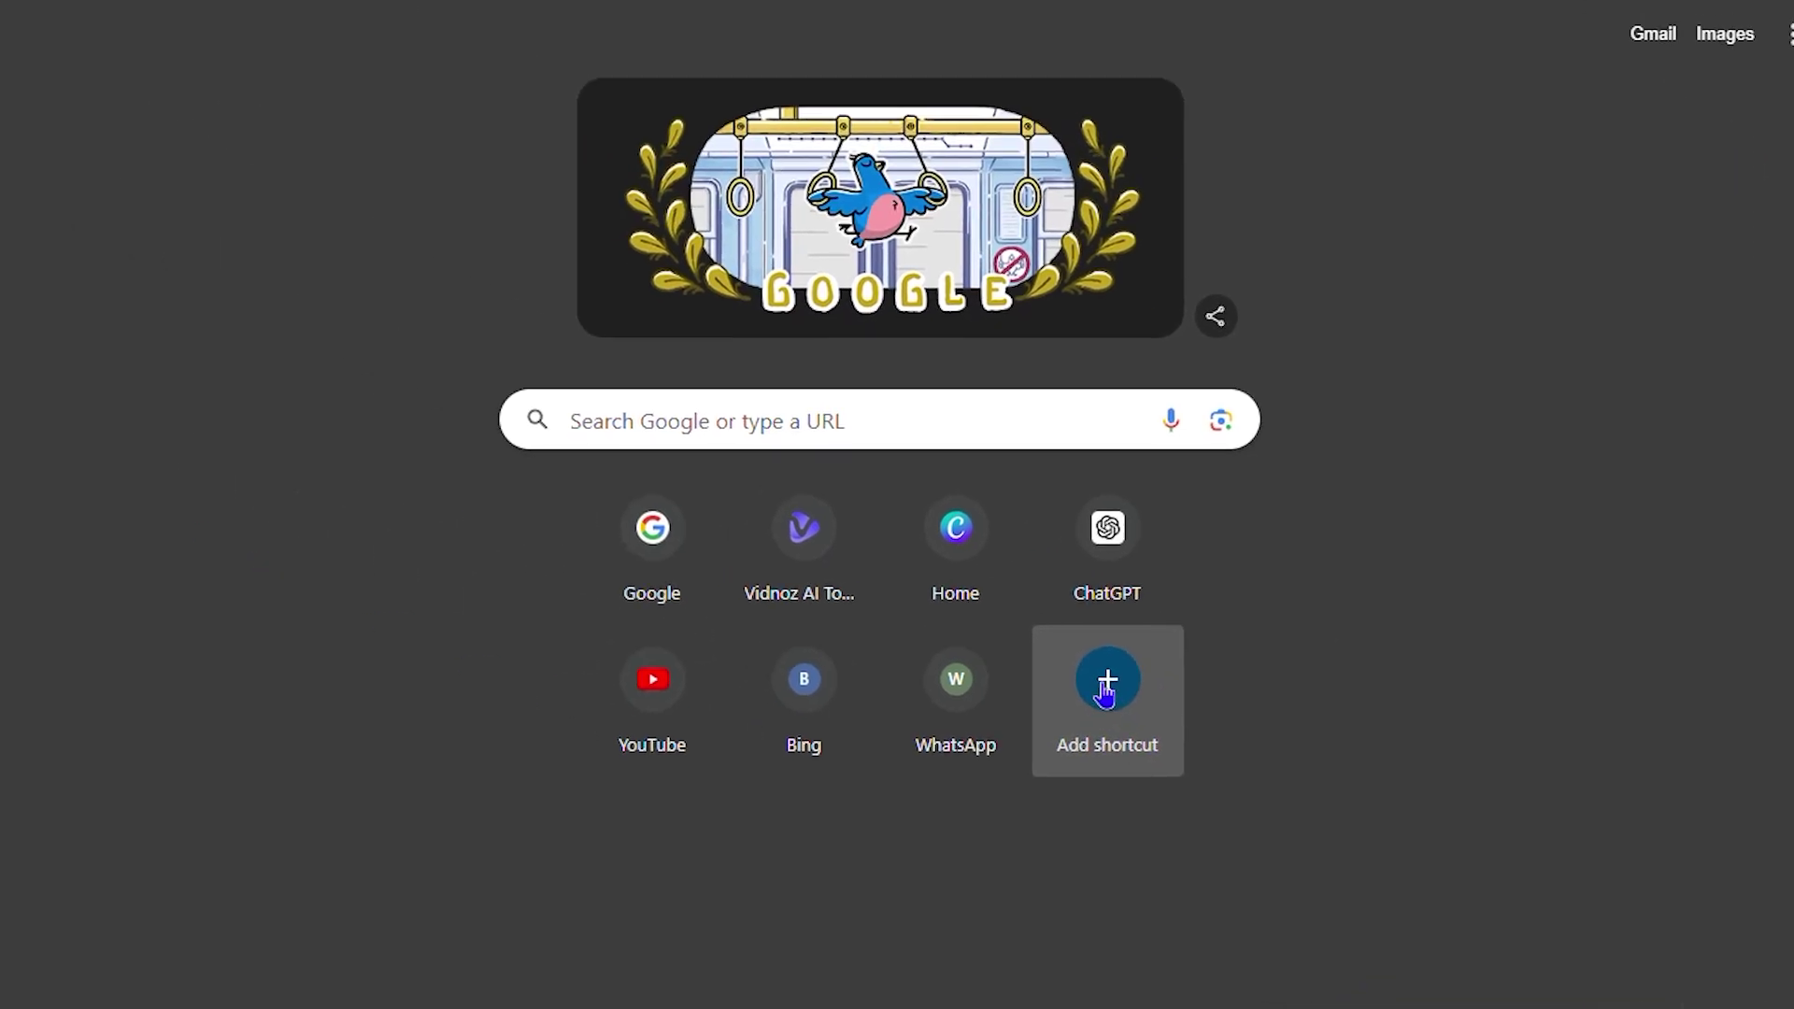
type("Youtube")
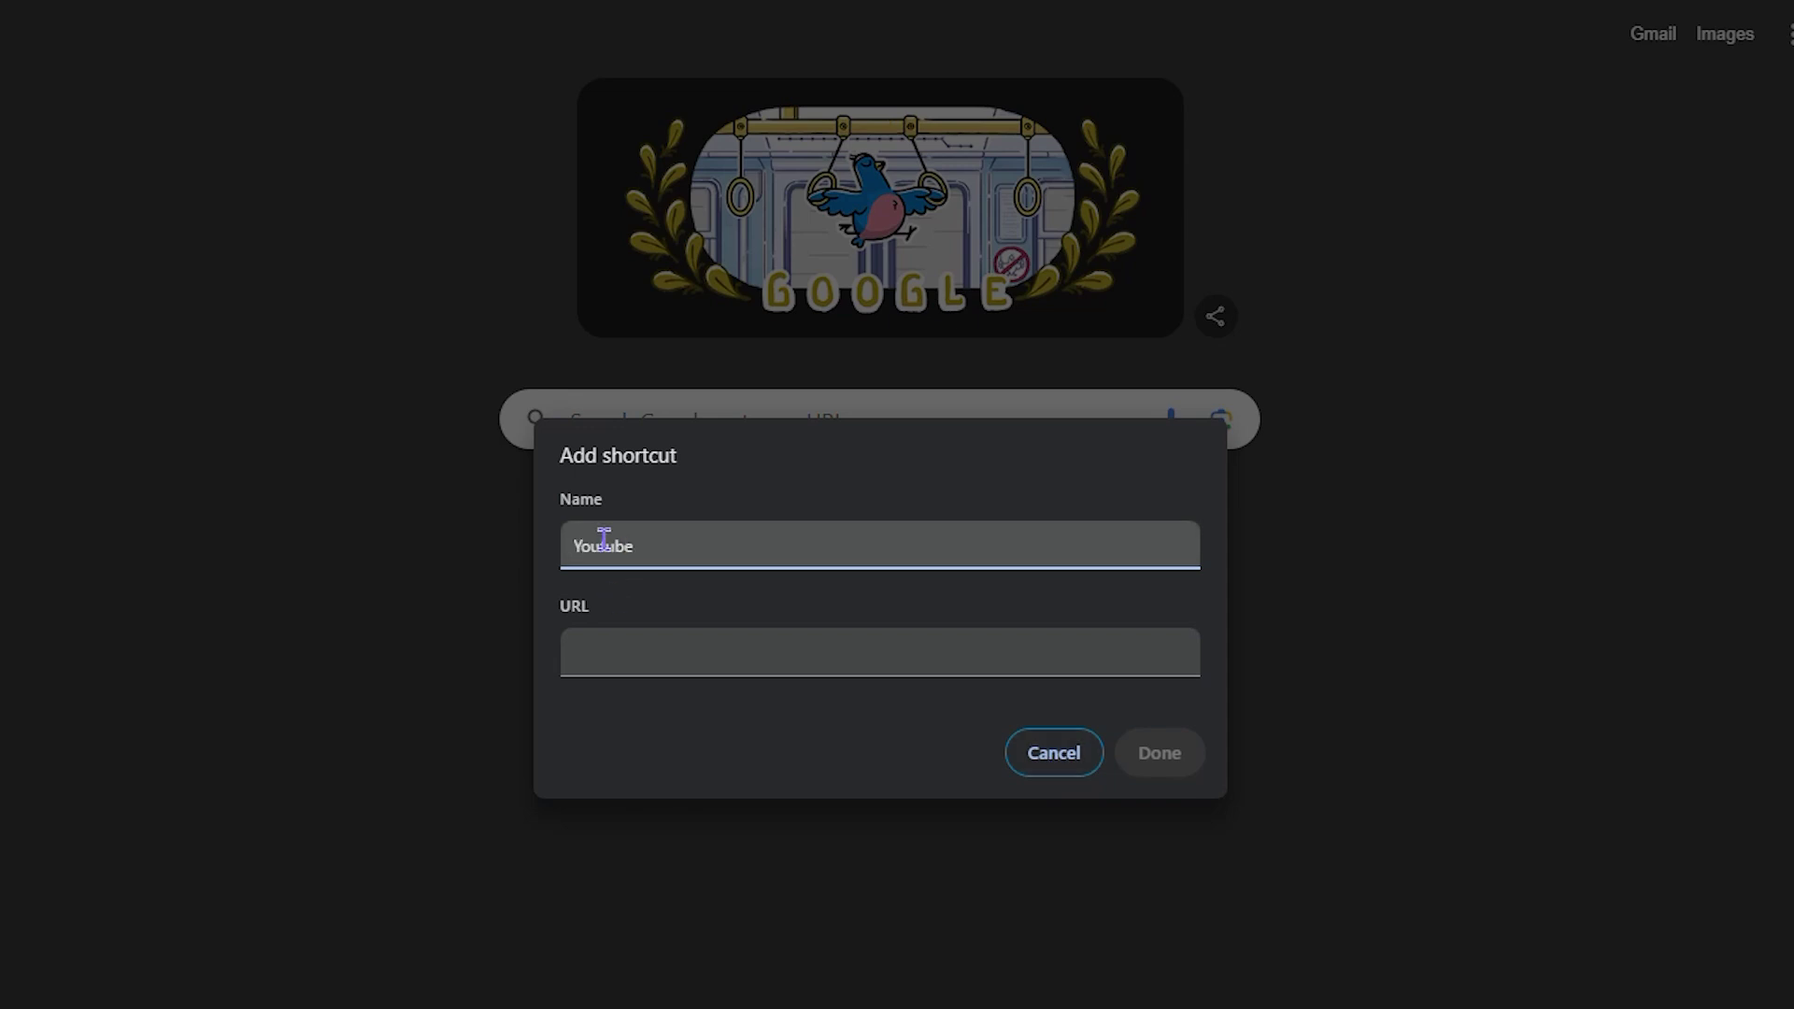
left_click(661, 646)
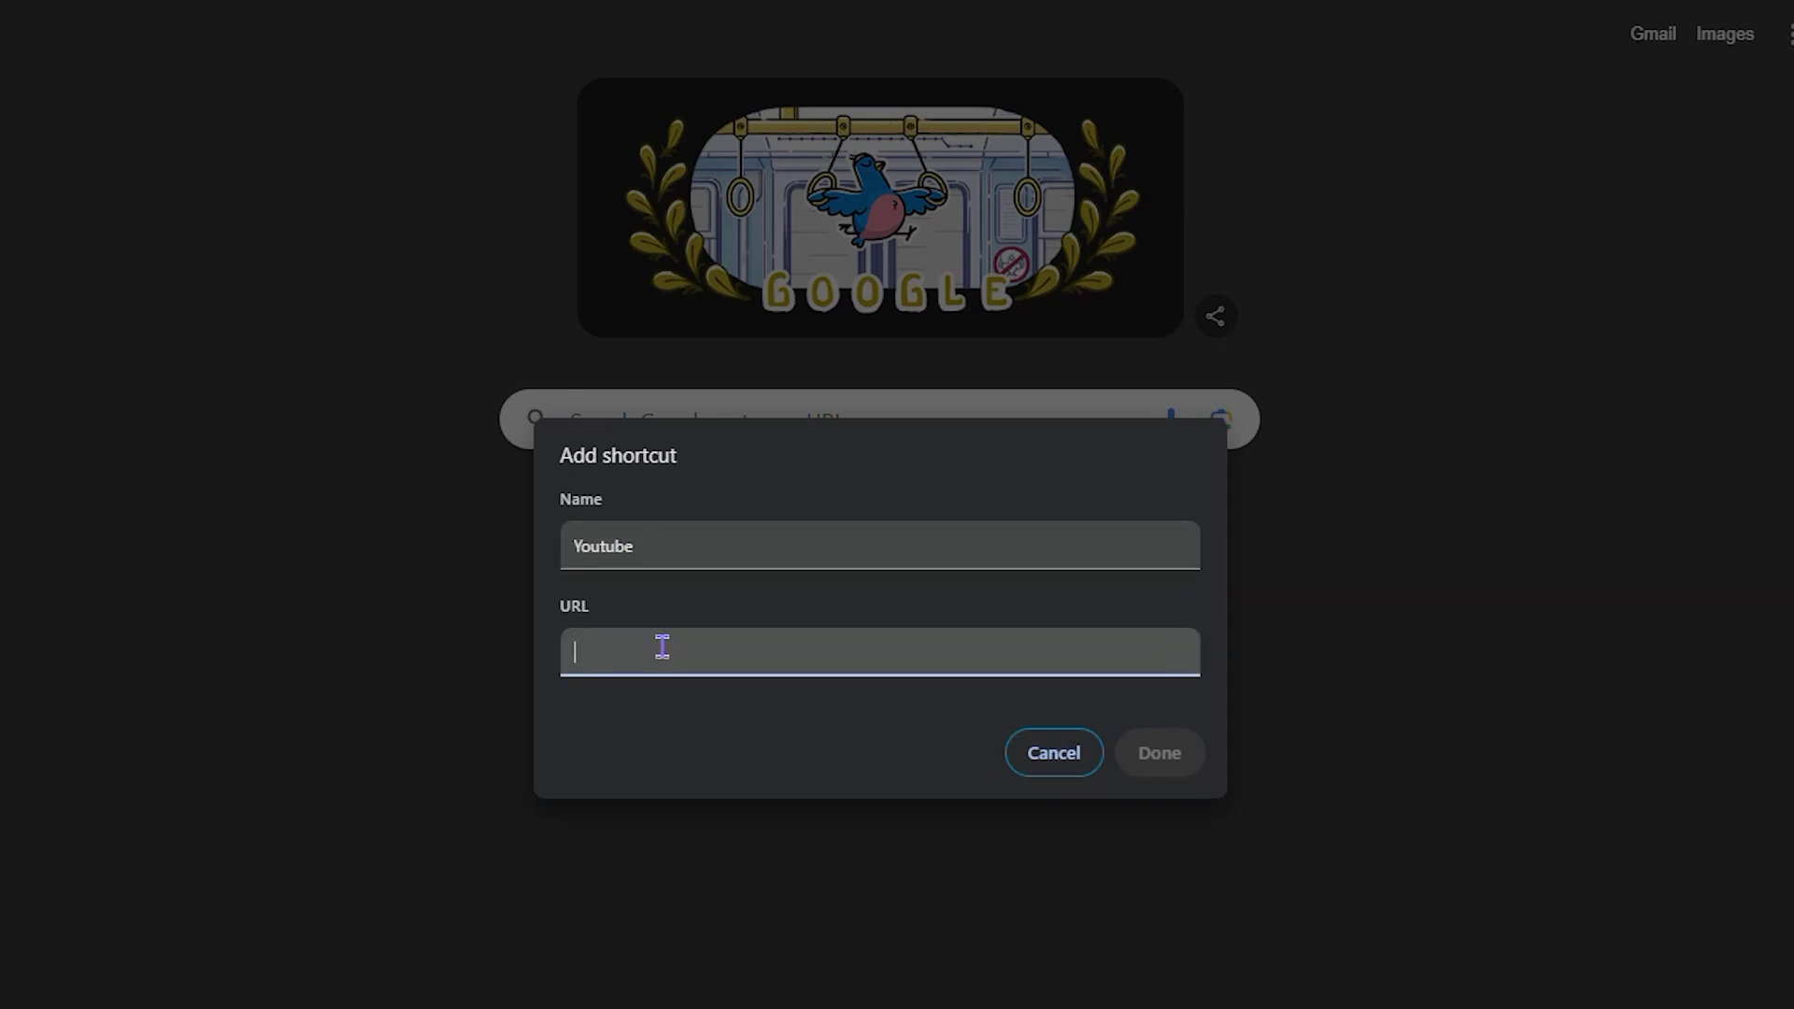
type("youtub")
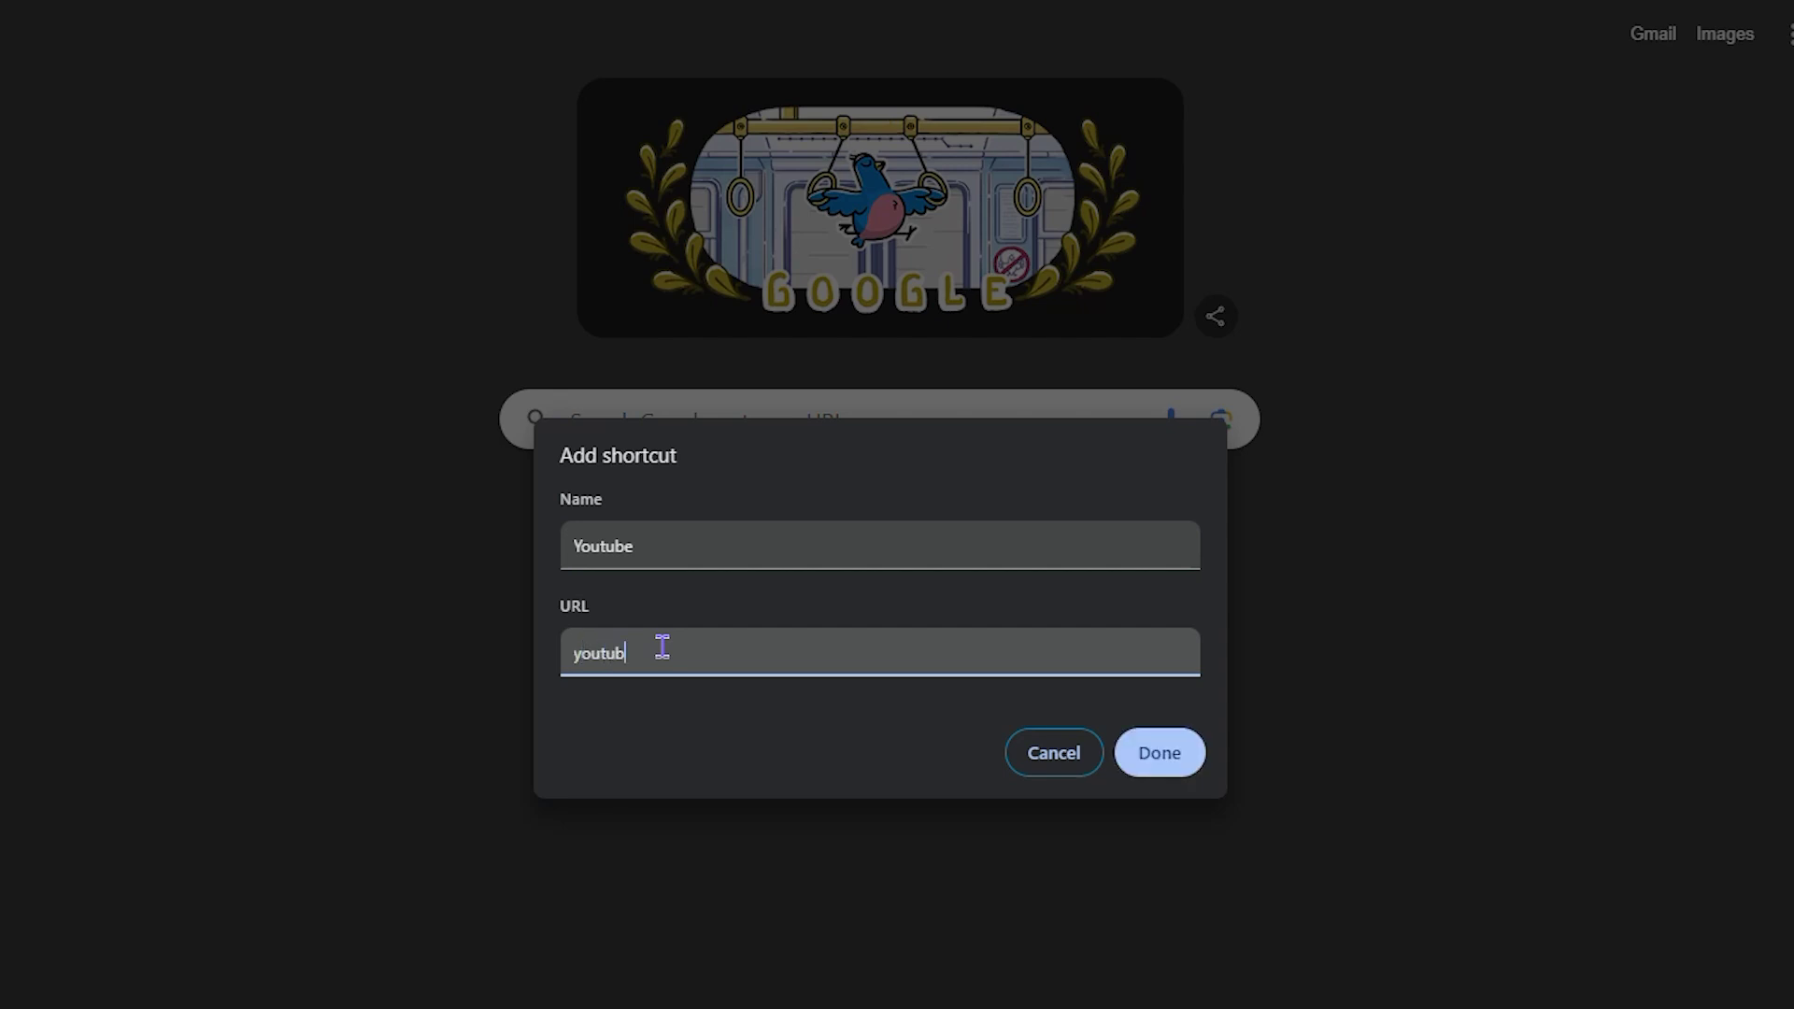
type("e.com")
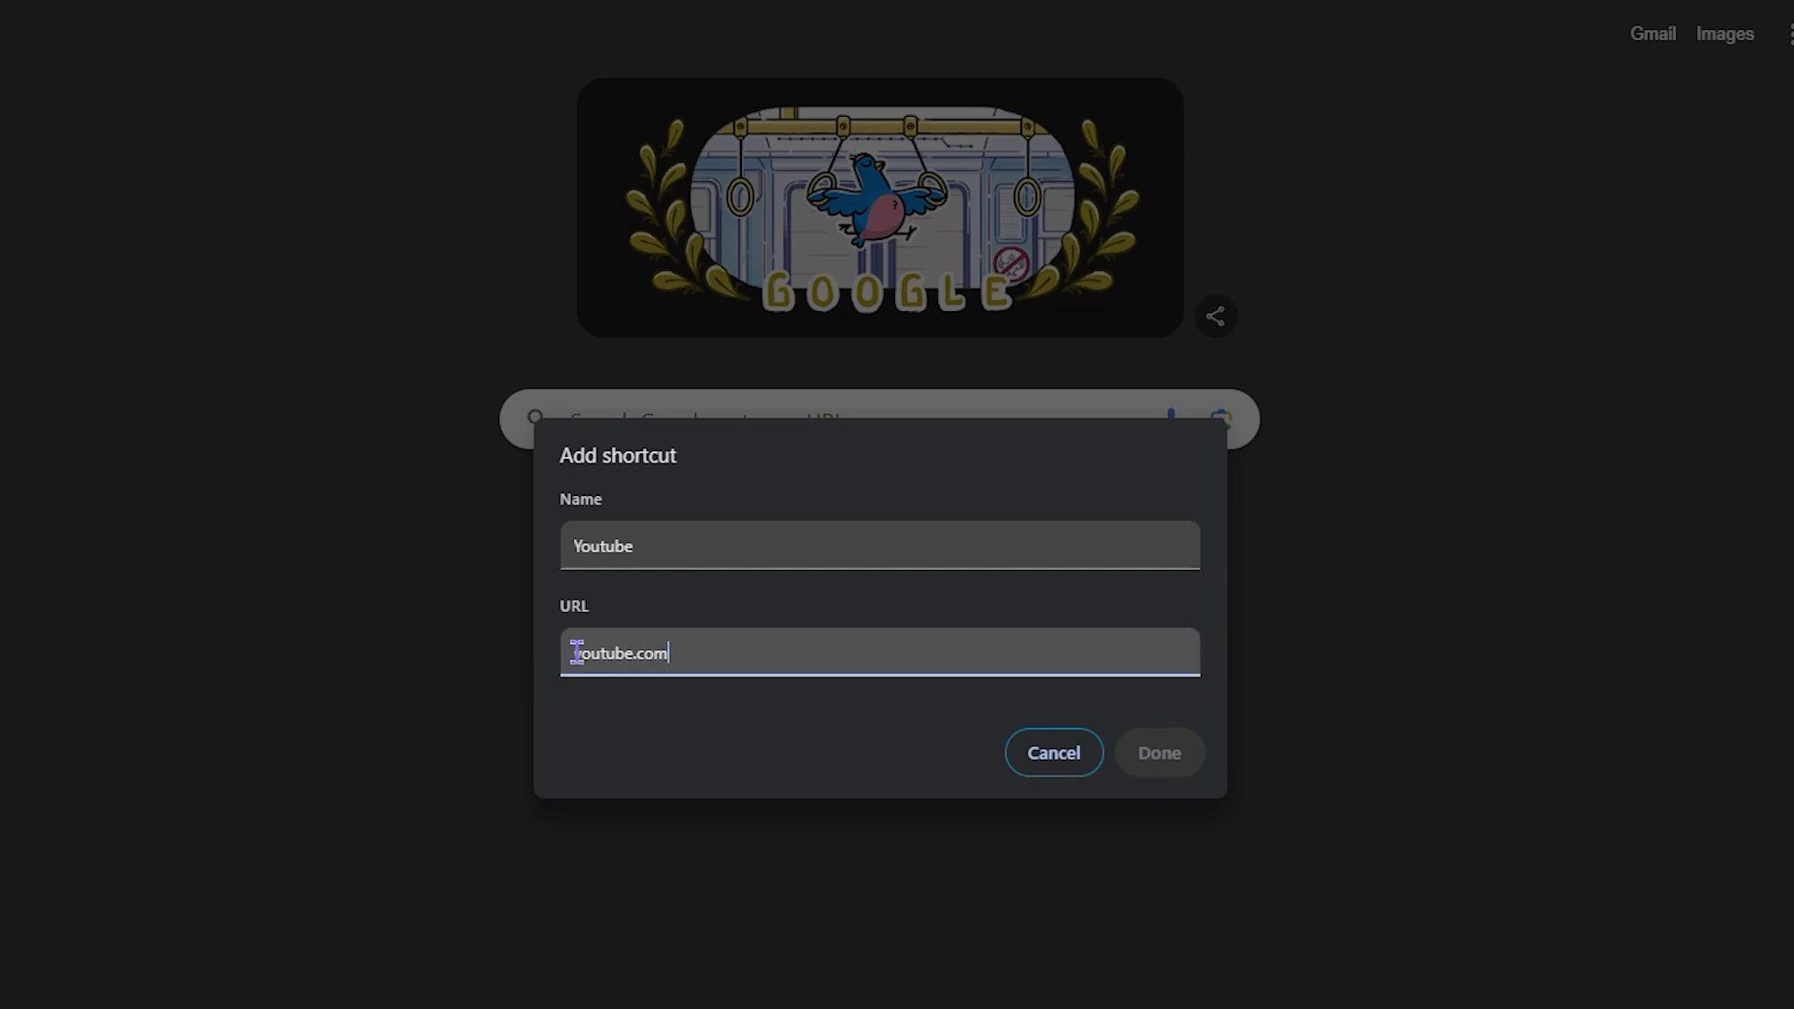
type("www.")
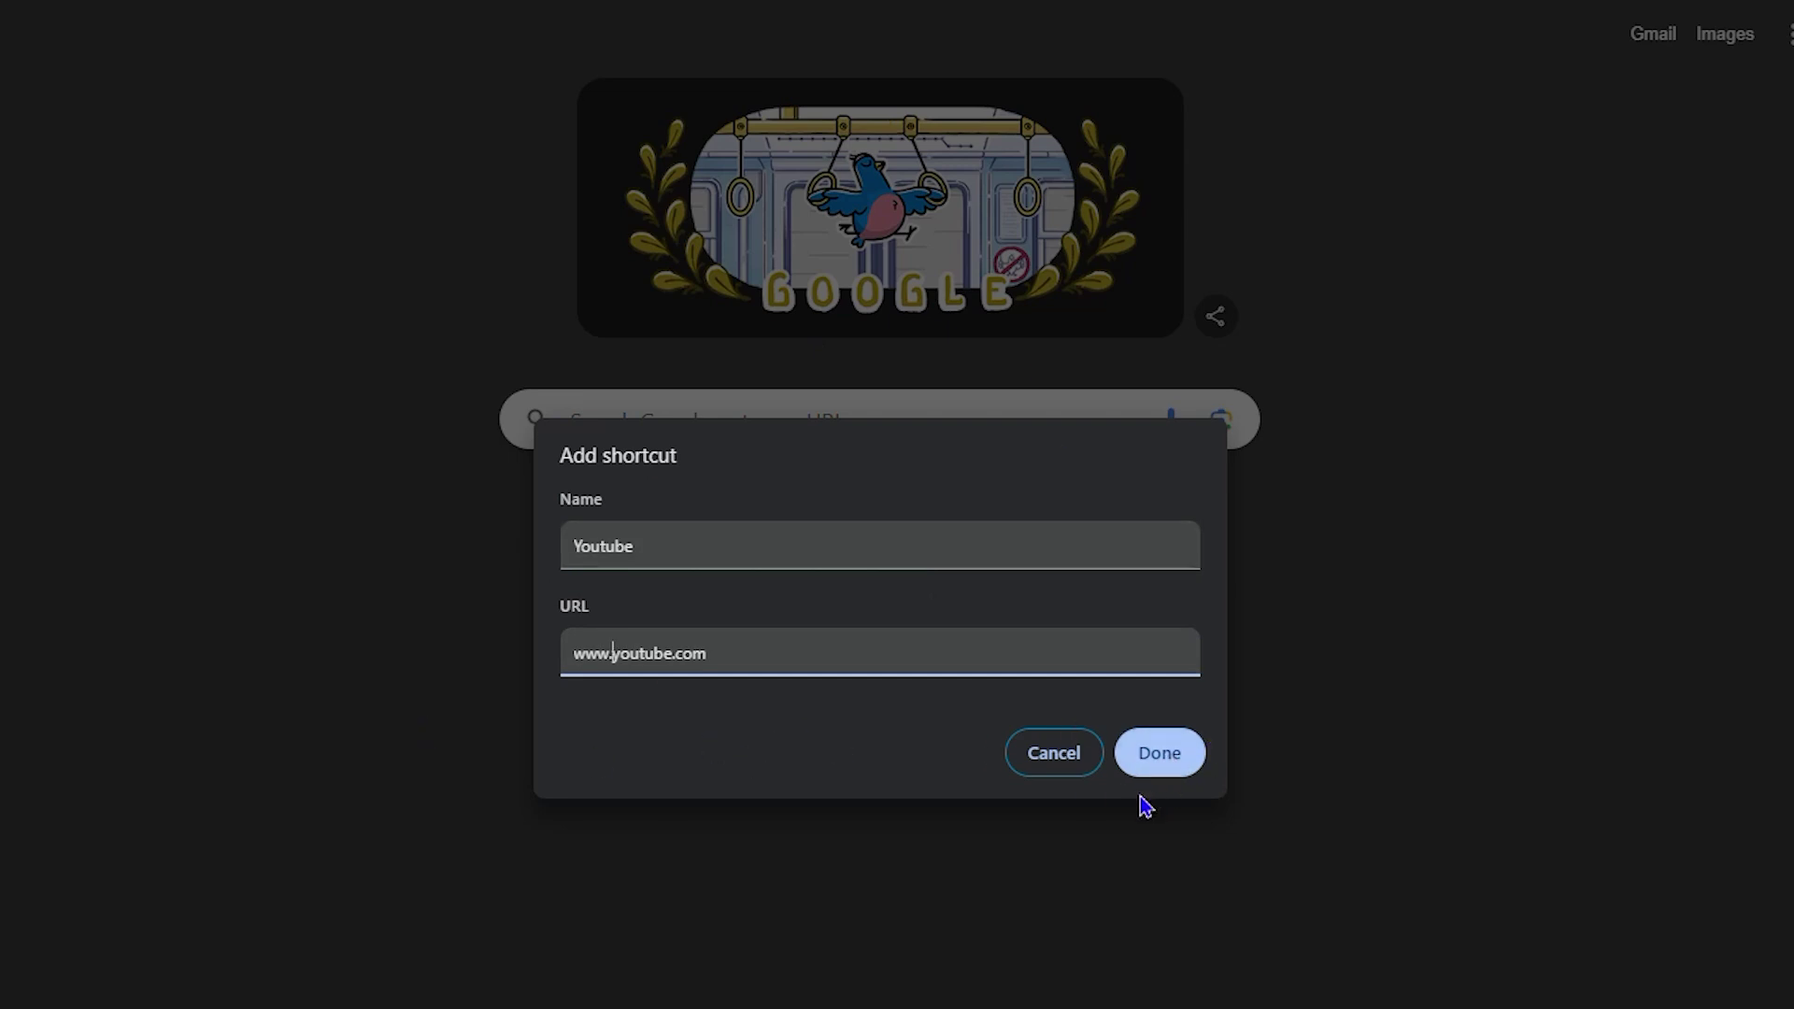
left_click(1155, 769)
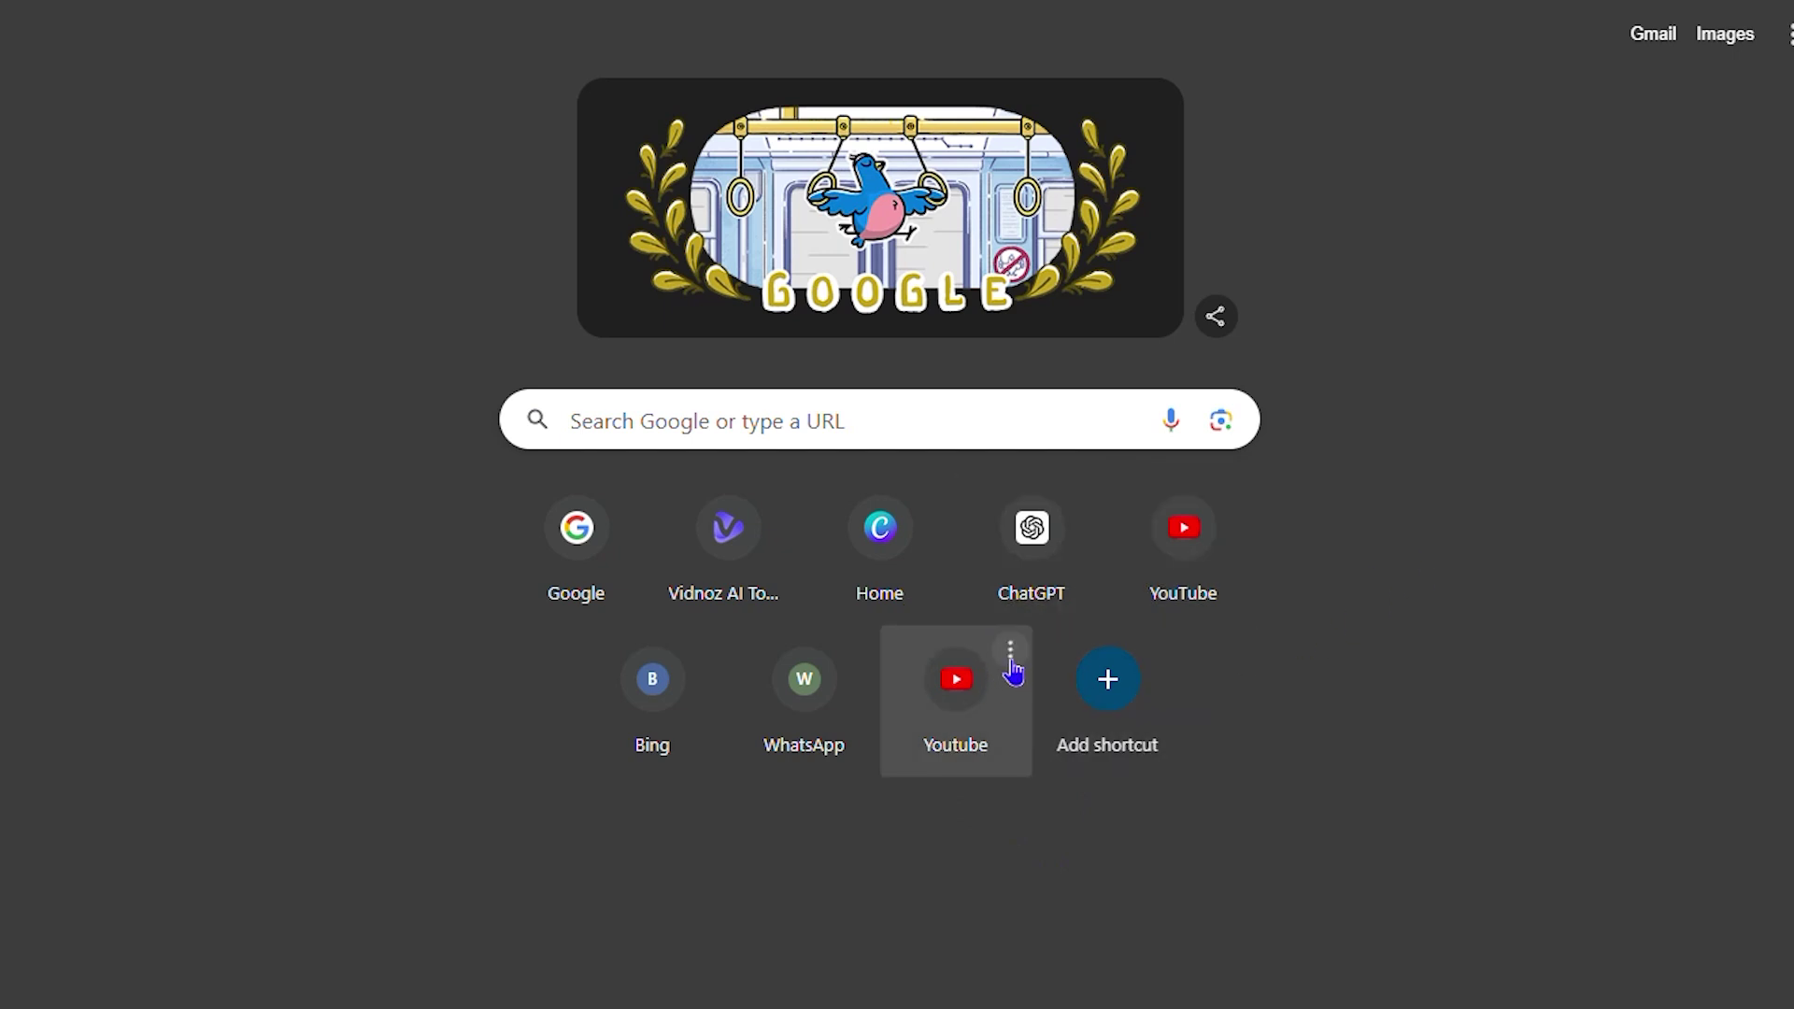
- Remove the duplicate Youtube tile, then open the WhatsApp shortcut's Edit shortcut dialog
left_click(1011, 652)
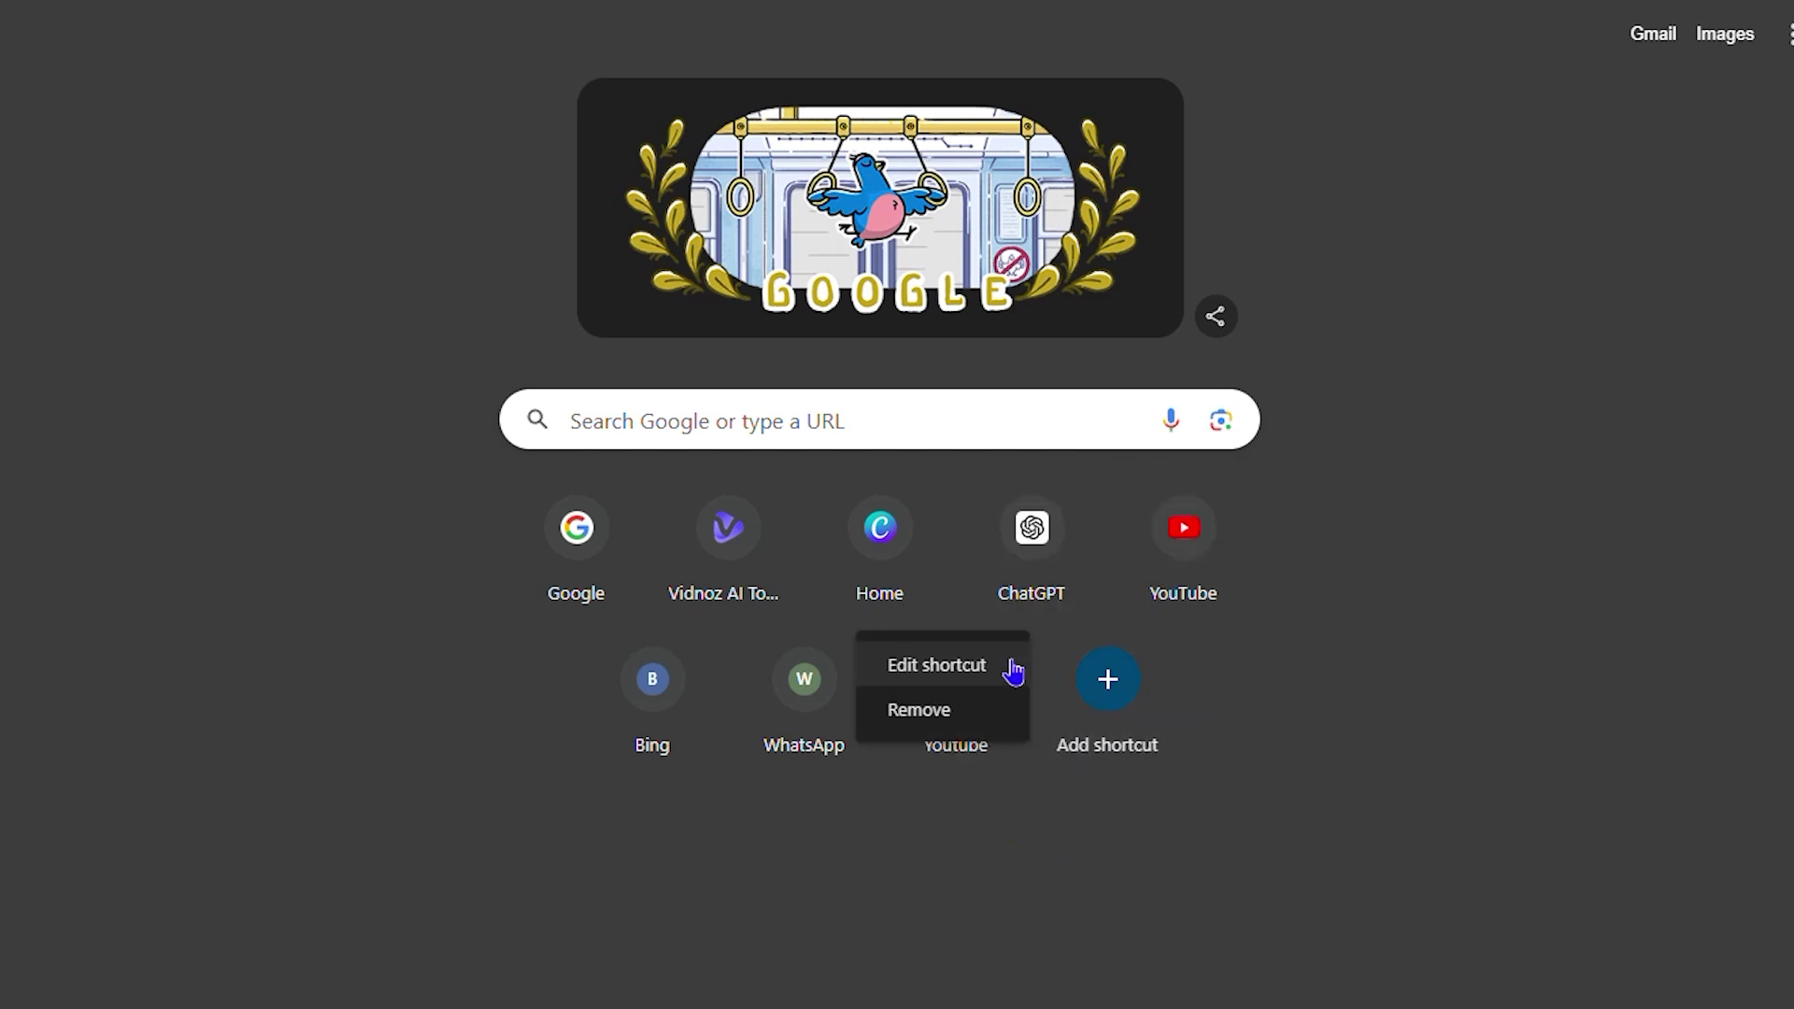
left_click(936, 714)
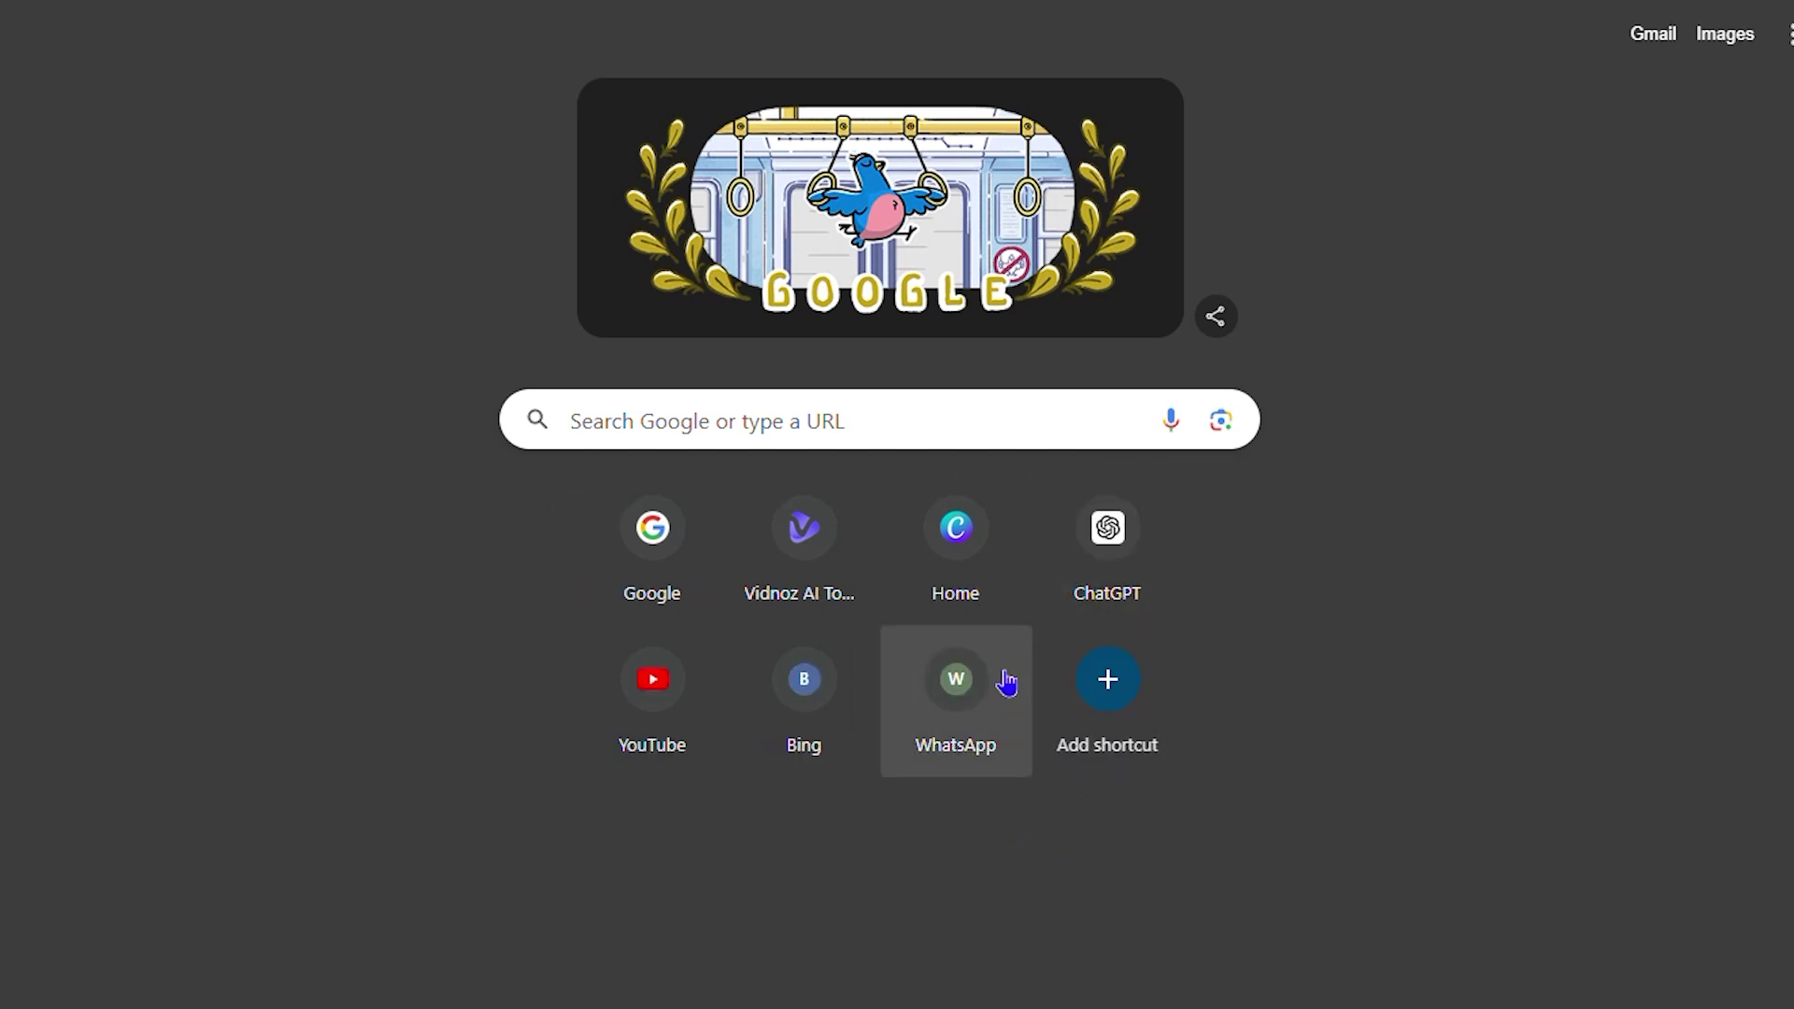
left_click(1012, 651)
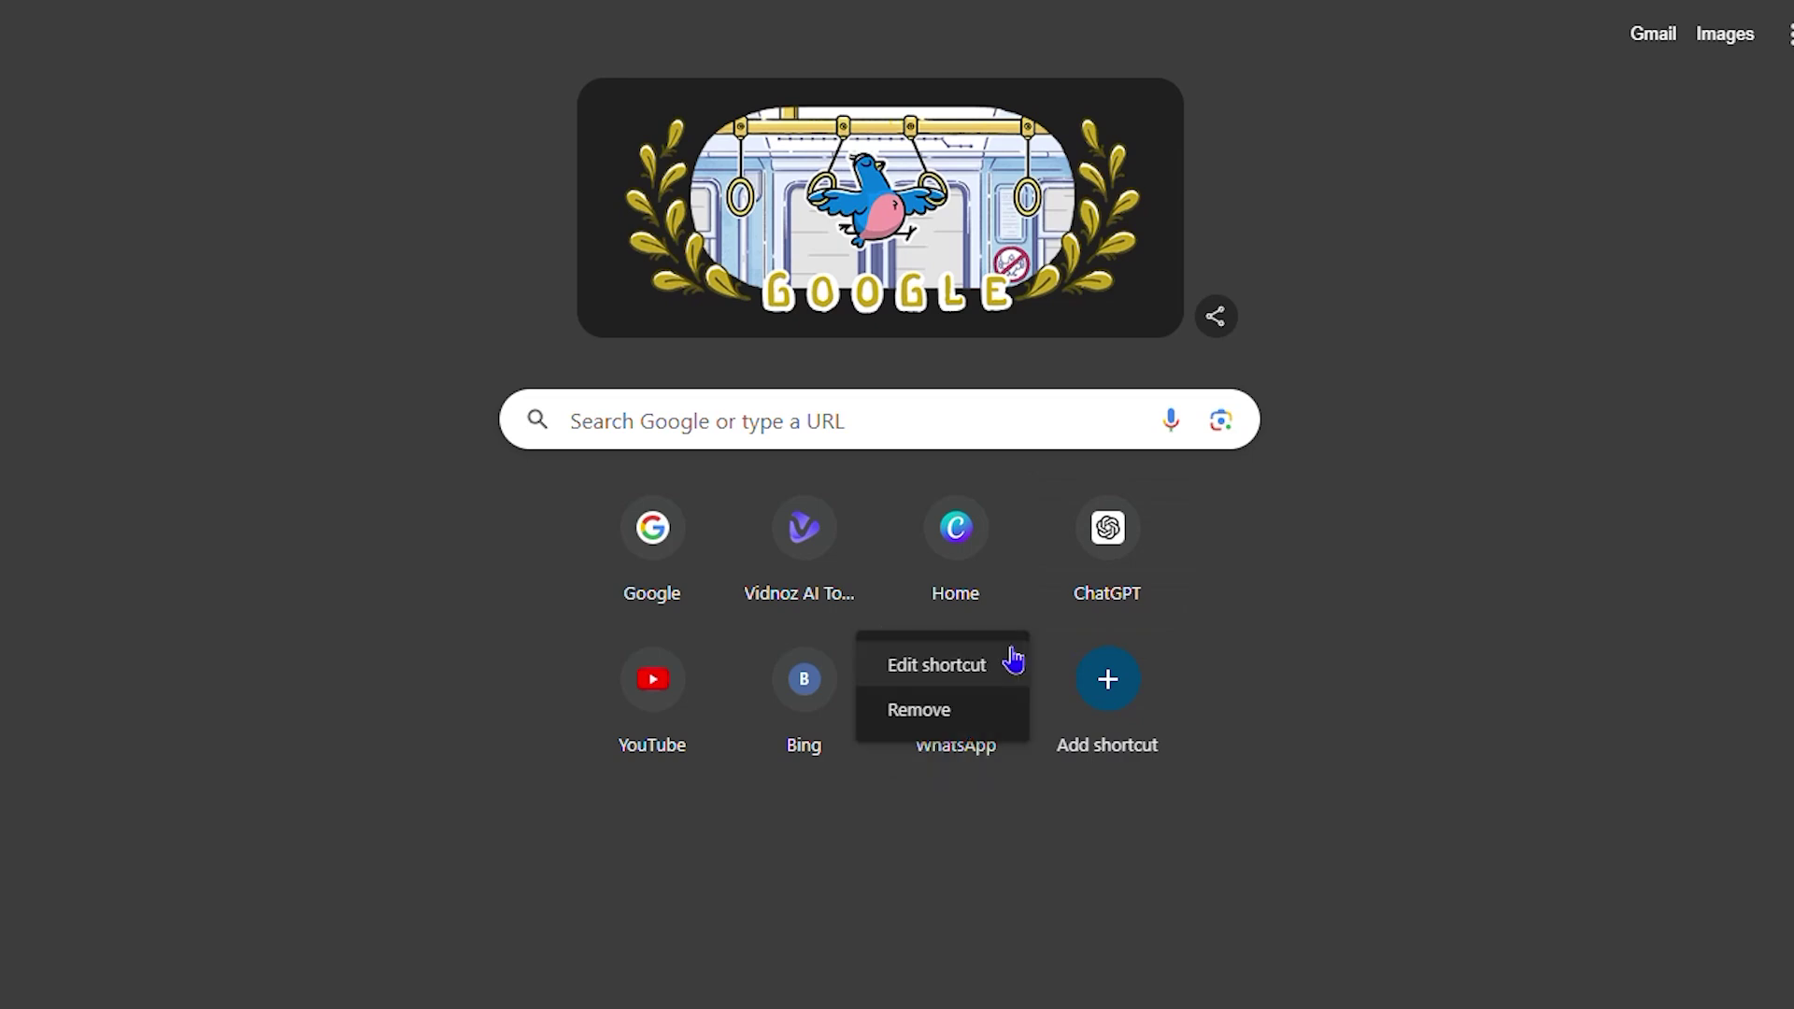
left_click(957, 670)
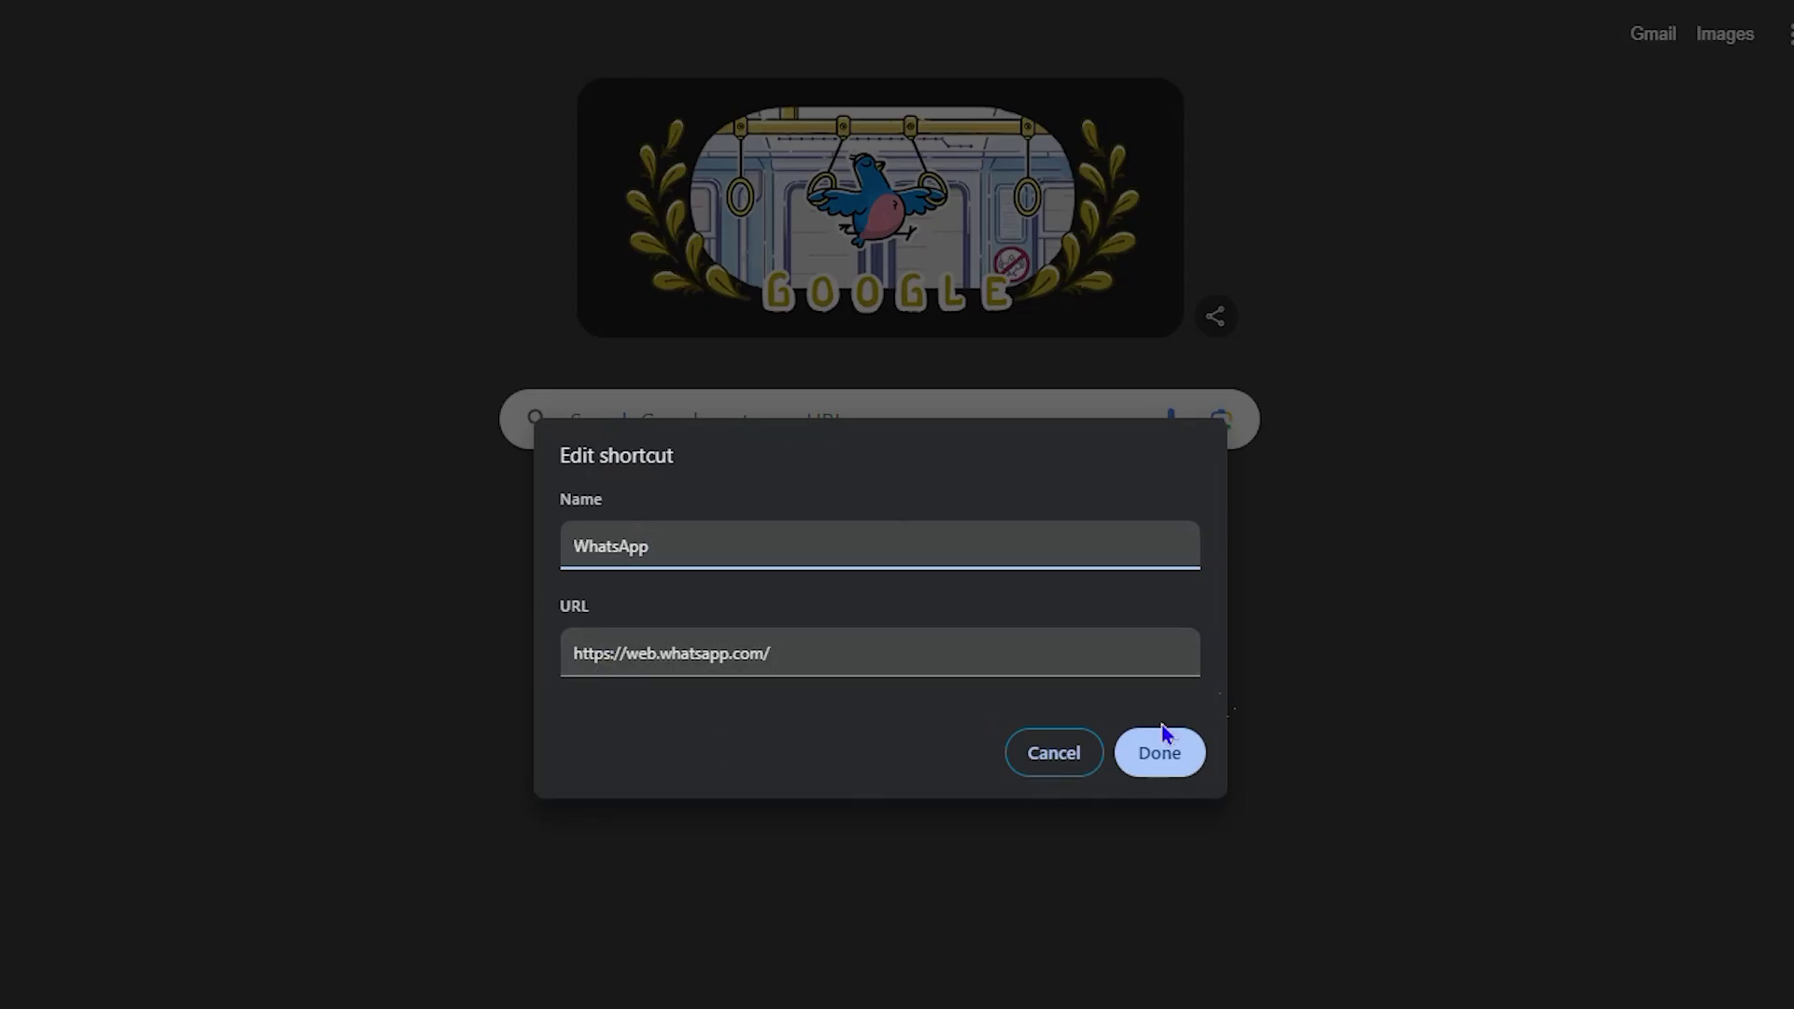
- Cancel the WhatsApp Edit shortcut dialog, leaving web.whatsapp.com unchanged
left_click(1072, 768)
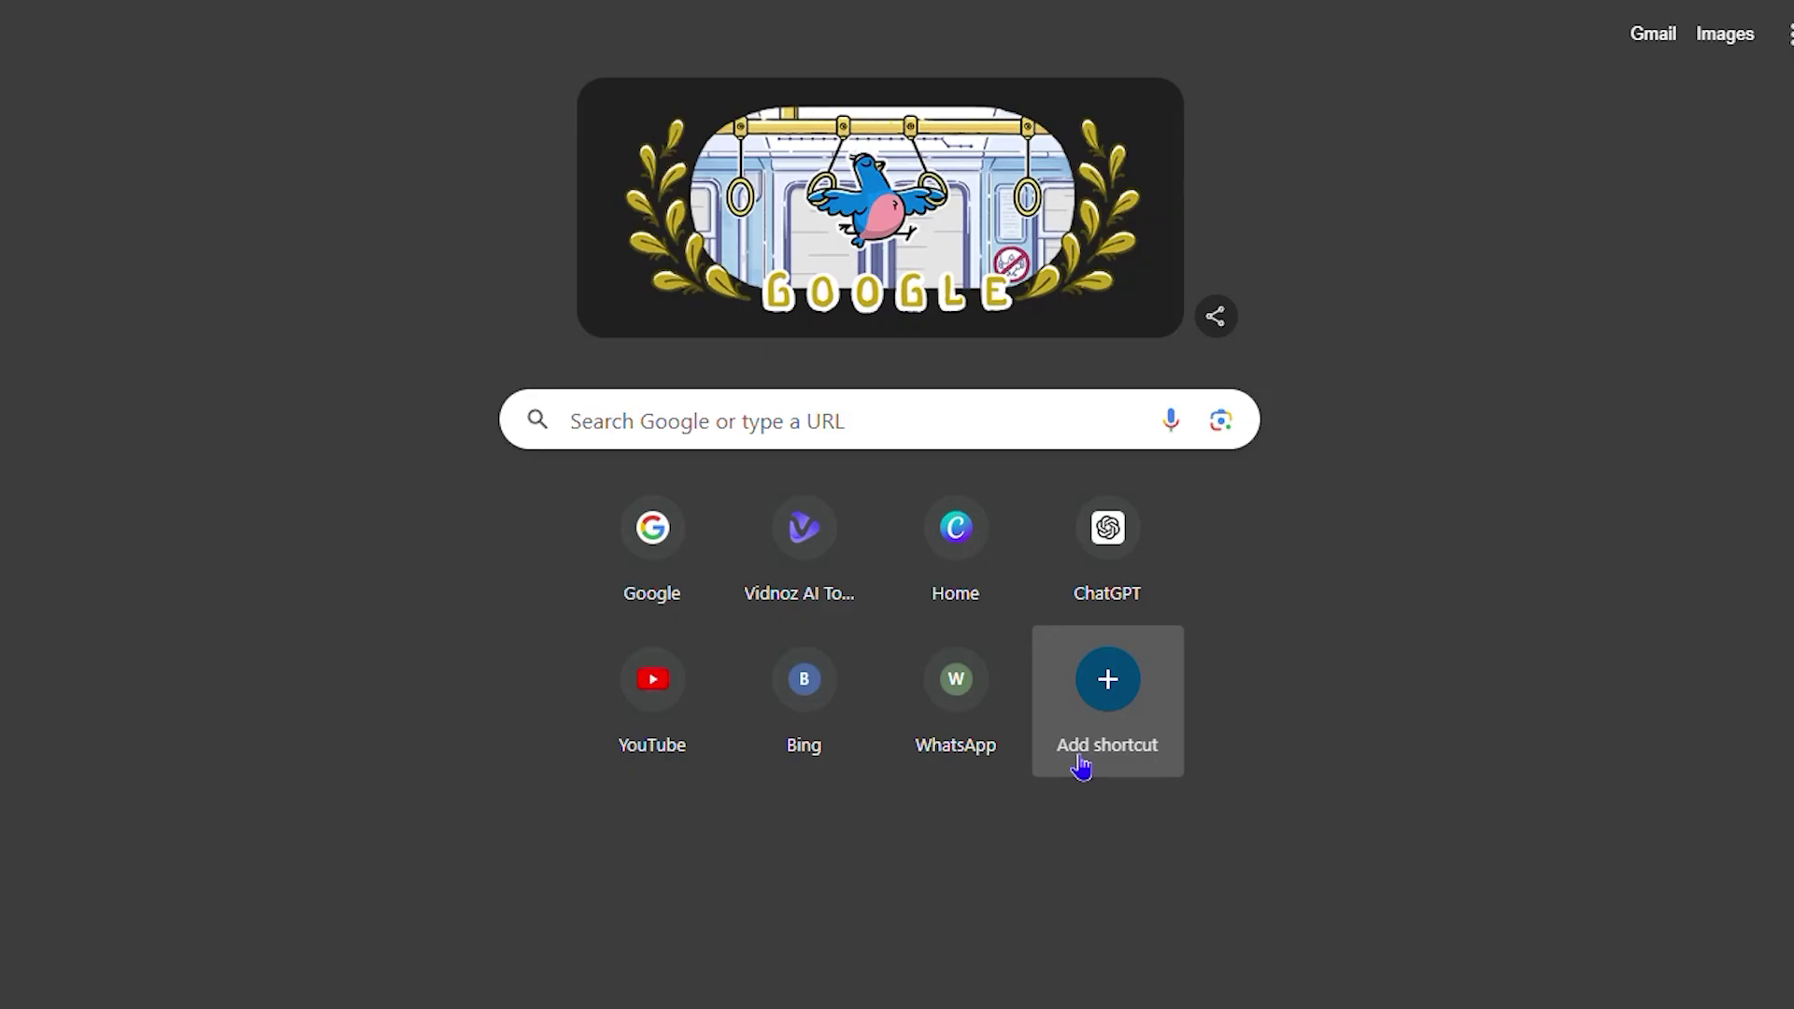